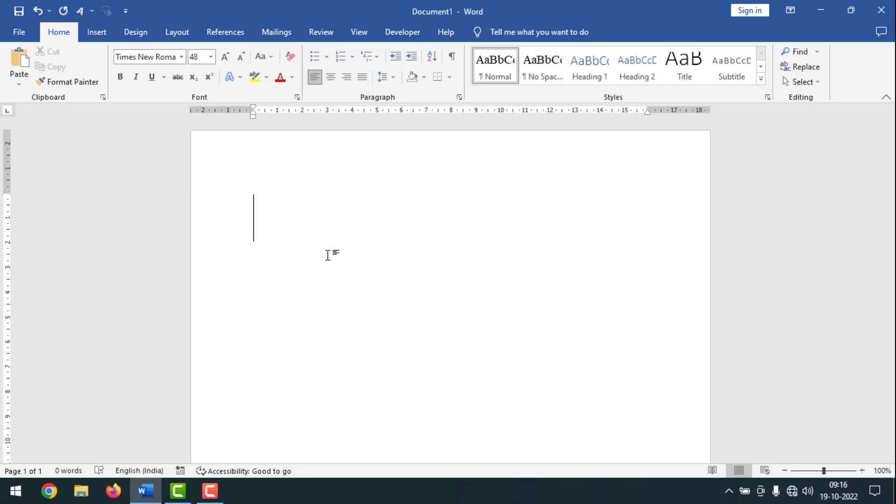
# Define a new picture bullet using the A719 photo from Local Disk (D:), working offline.
pyautogui.click(326, 56)
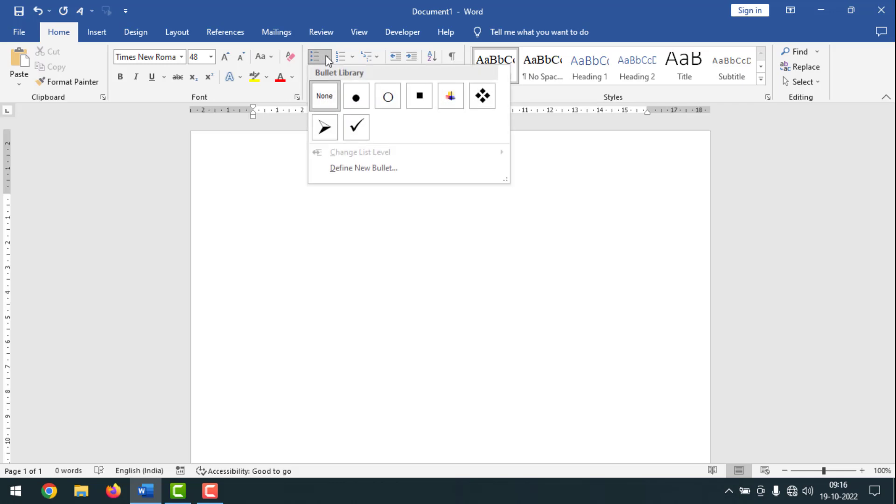
pyautogui.click(375, 171)
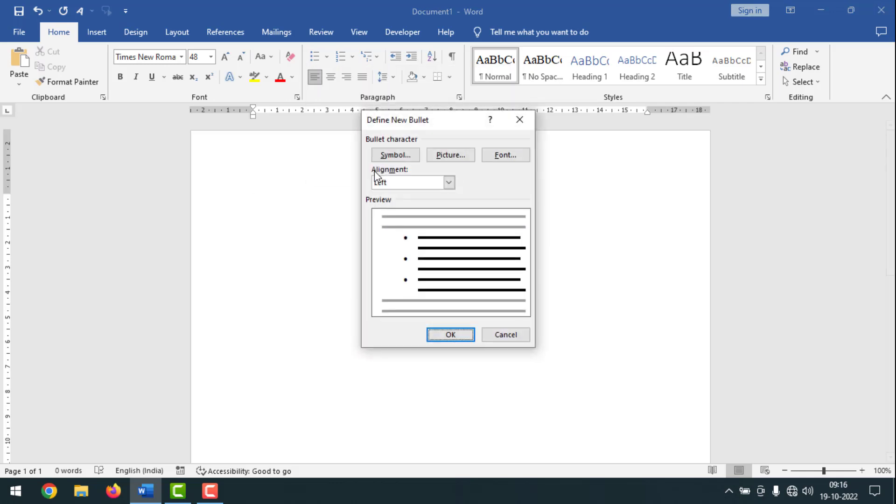
pyautogui.click(452, 156)
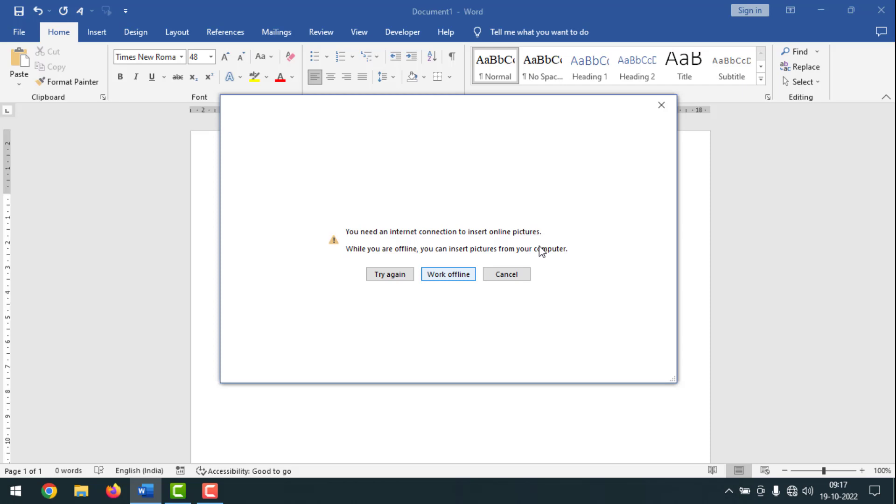
pyautogui.click(448, 275)
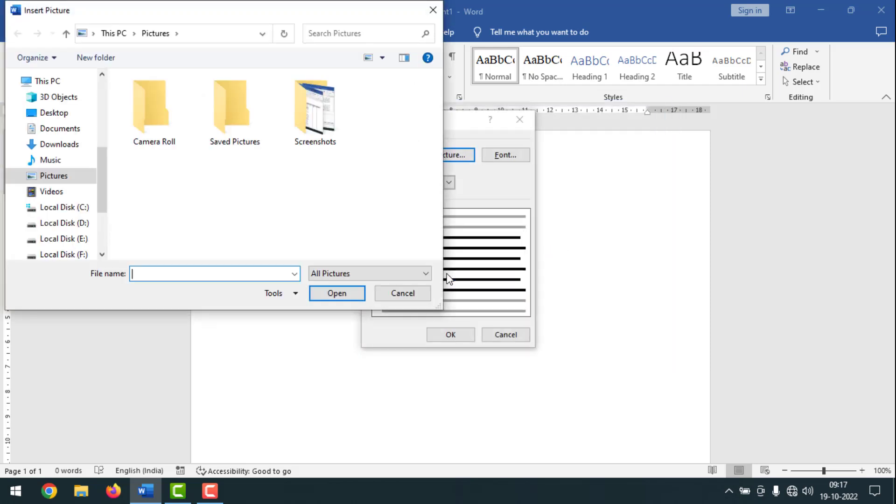
pyautogui.moveTo(63, 223)
pyautogui.click(82, 223)
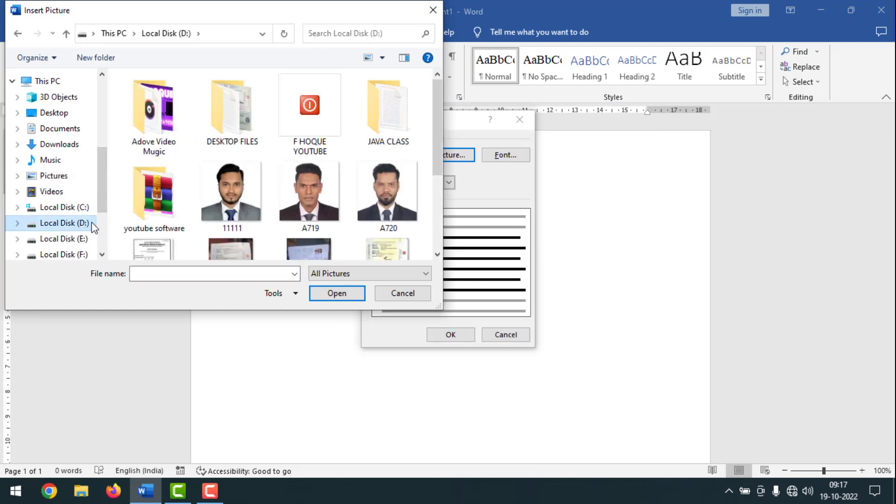
pyautogui.click(299, 211)
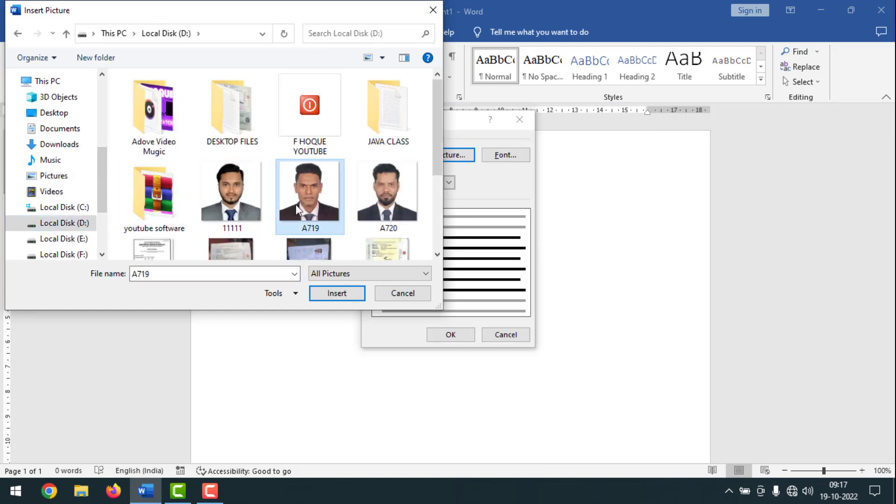
pyautogui.click(343, 299)
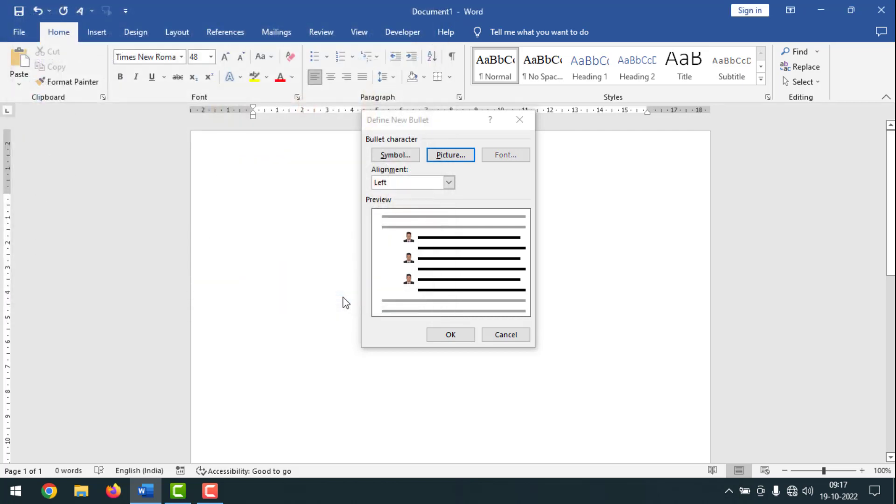
pyautogui.click(443, 335)
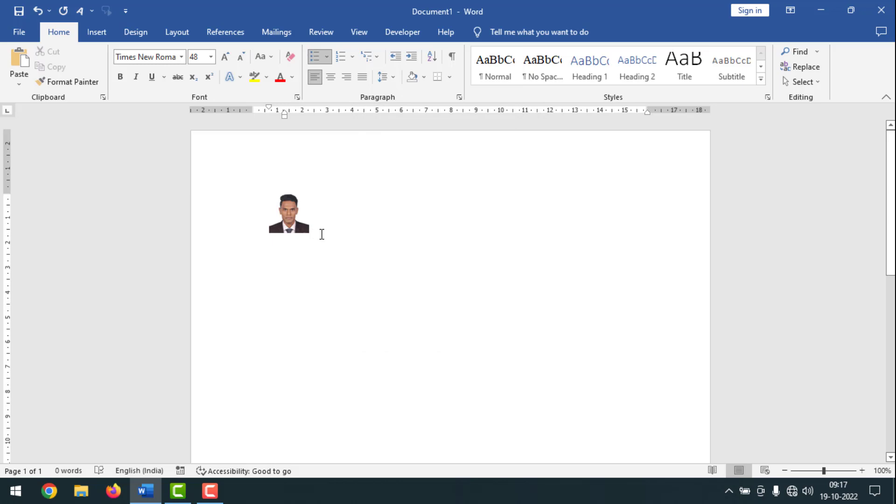
# Set the font size to 18 pt.
pyautogui.click(211, 57)
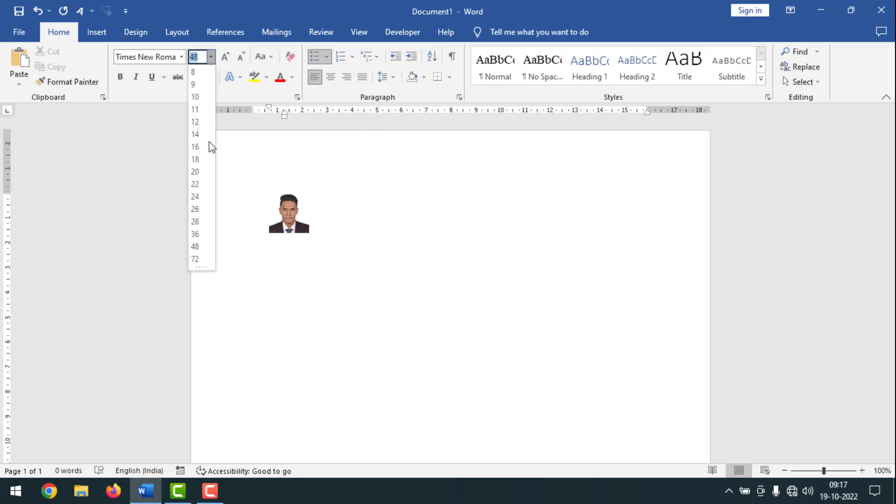
pyautogui.click(197, 160)
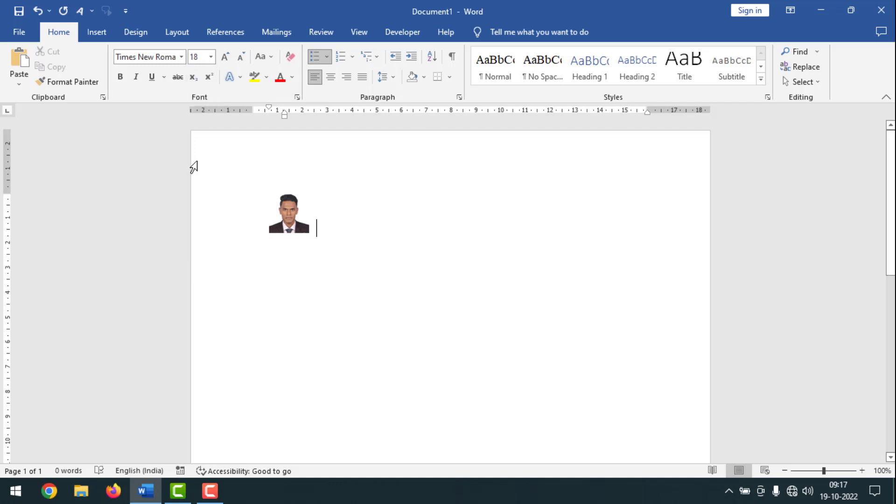
pyautogui.click(211, 56)
# Add two list items after the photo bullet and select all the text.
pyautogui.click(343, 232)
pyautogui.write('HJKHJKHJJH')
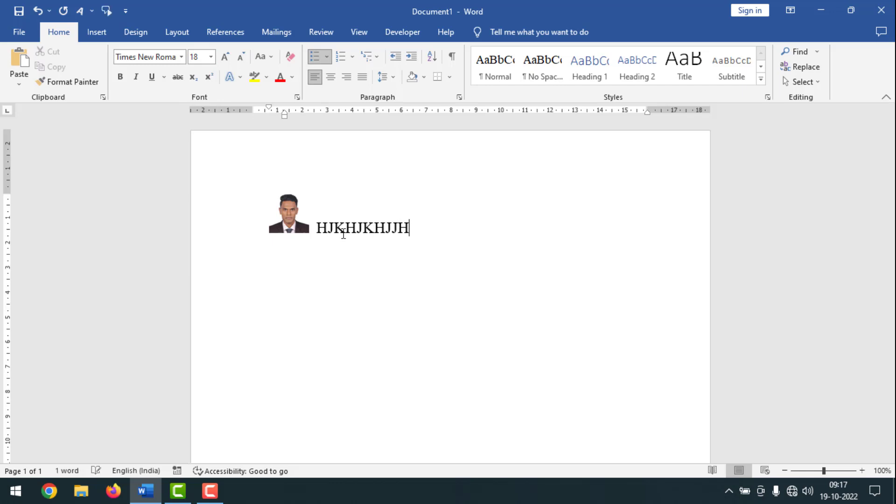
pyautogui.press('Return')
pyautogui.hotkey('ctrl', 'v')
pyautogui.write('HKJHJKLHHHH')
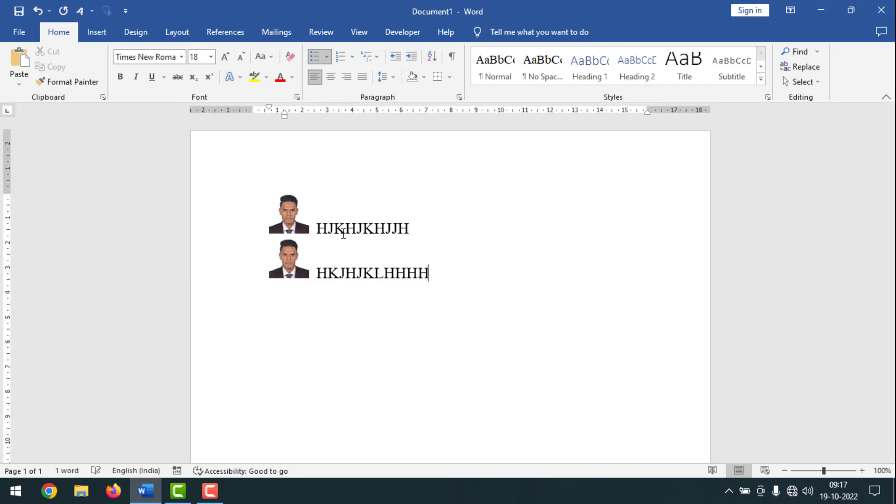
pyautogui.write('J')
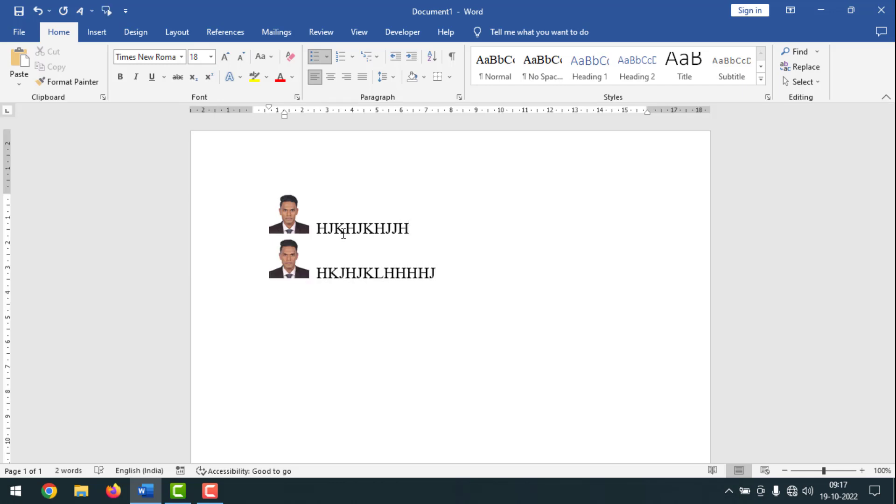
pyautogui.hotkey('ctrl', 'a')
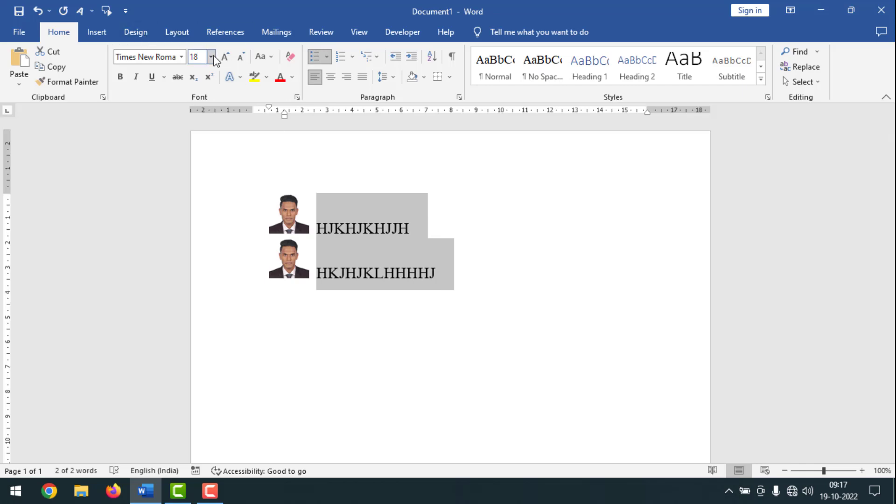
# Change the selected list text to 20 pt, then deselect it.
pyautogui.click(211, 57)
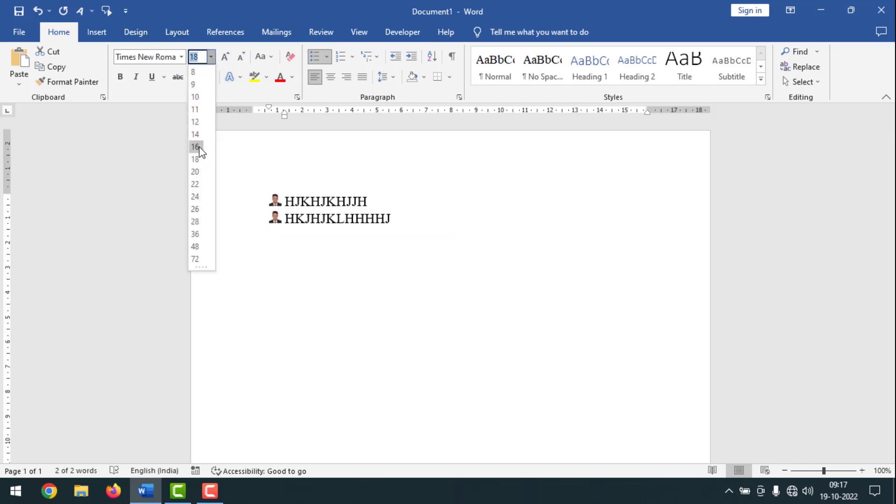
pyautogui.click(195, 171)
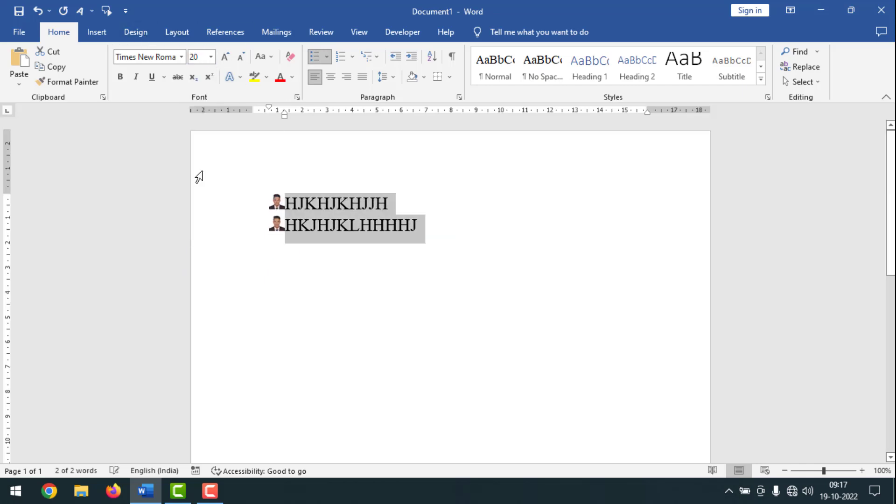
pyautogui.click(455, 228)
# Add five more list items, ending on an empty eighth photo bullet.
pyautogui.press('Return')
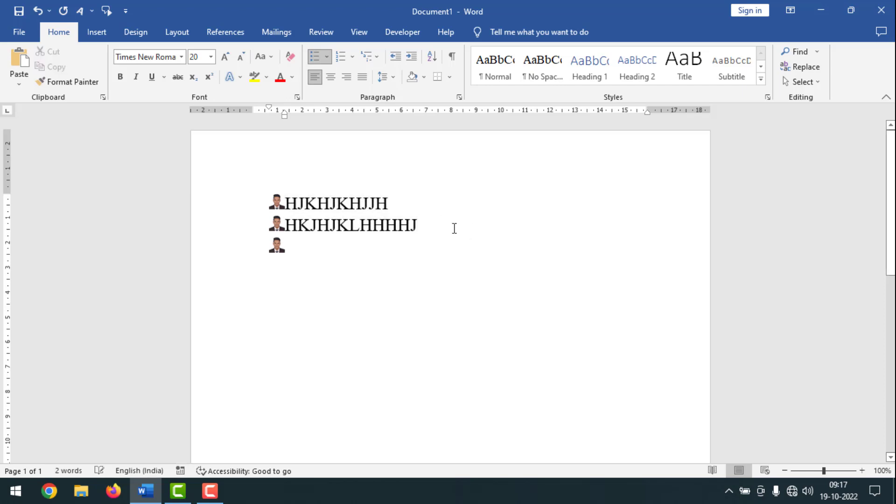
pyautogui.write('JKL;JJKL;J')
pyautogui.press('Return')
pyautogui.write('J')
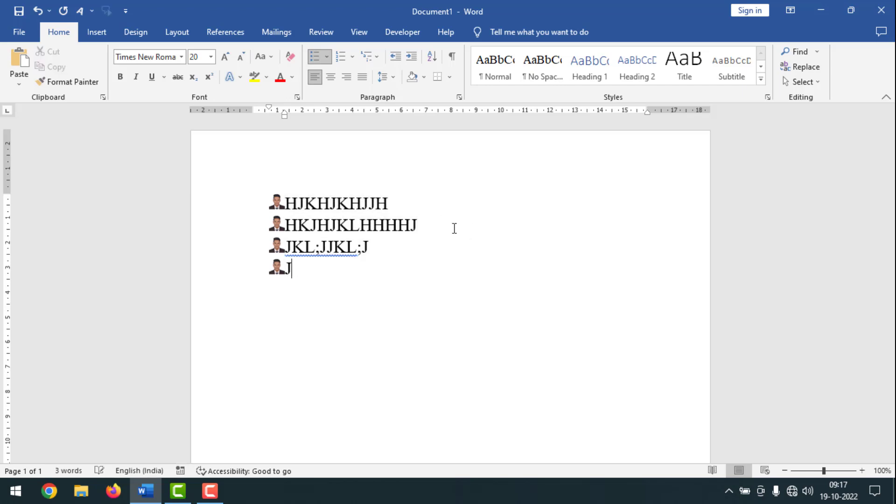
pyautogui.write('KLJKKLJKLJ')
pyautogui.press('Return')
pyautogui.write('KLJJKL')
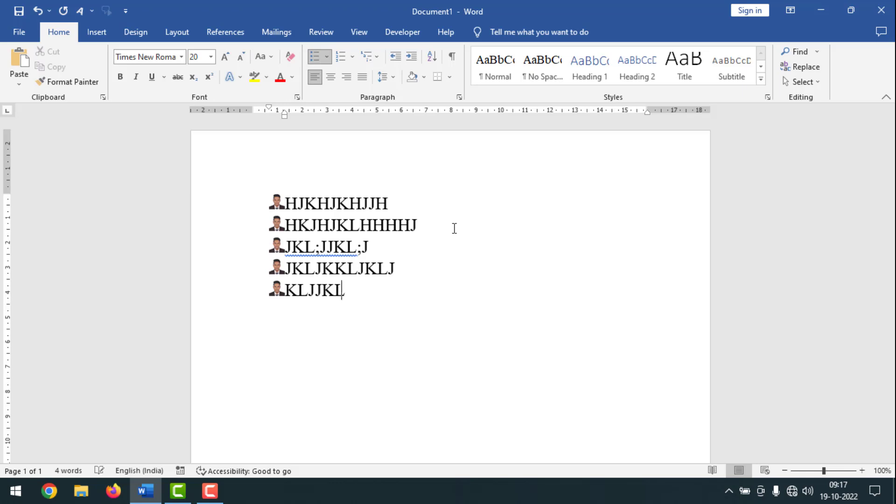
pyautogui.write('J')
pyautogui.press('Return')
pyautogui.write('JJKJLJLJ')
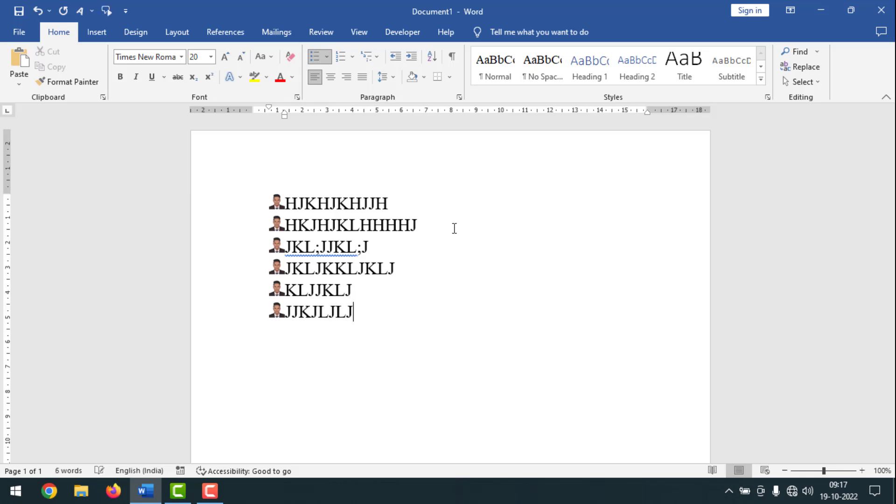
pyautogui.press('Return')
pyautogui.write('JJLJJLJJ')
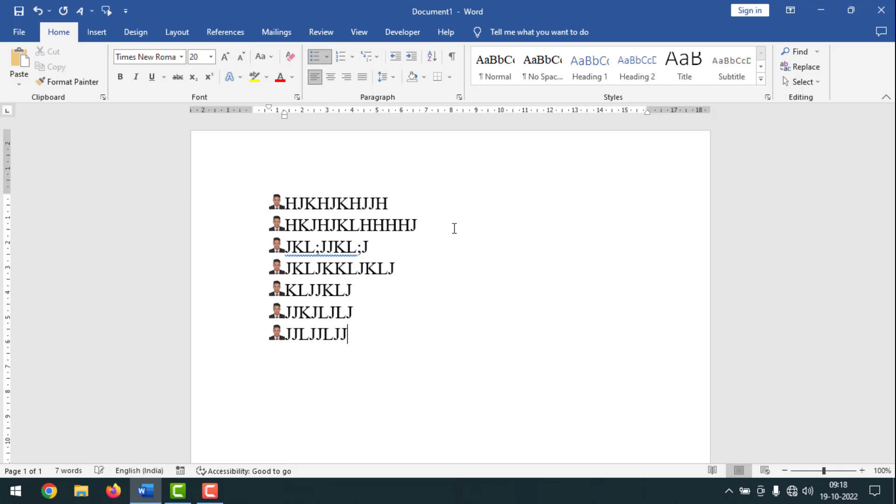
pyautogui.press('Return')
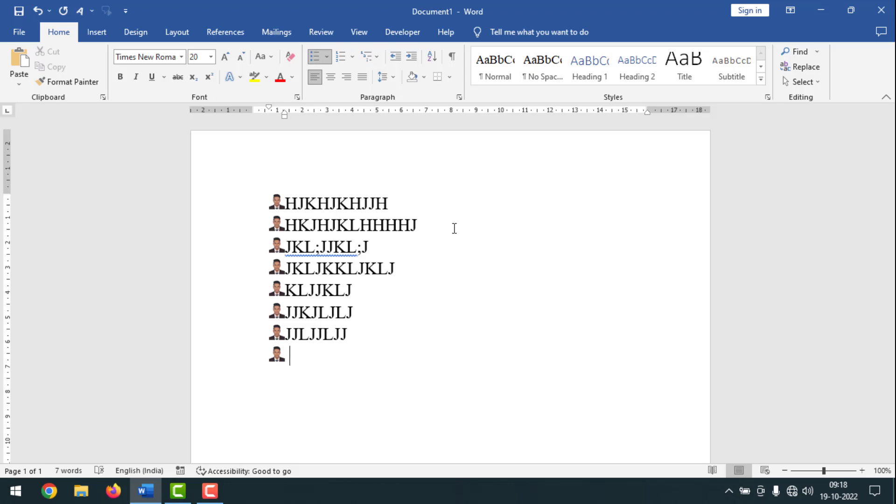